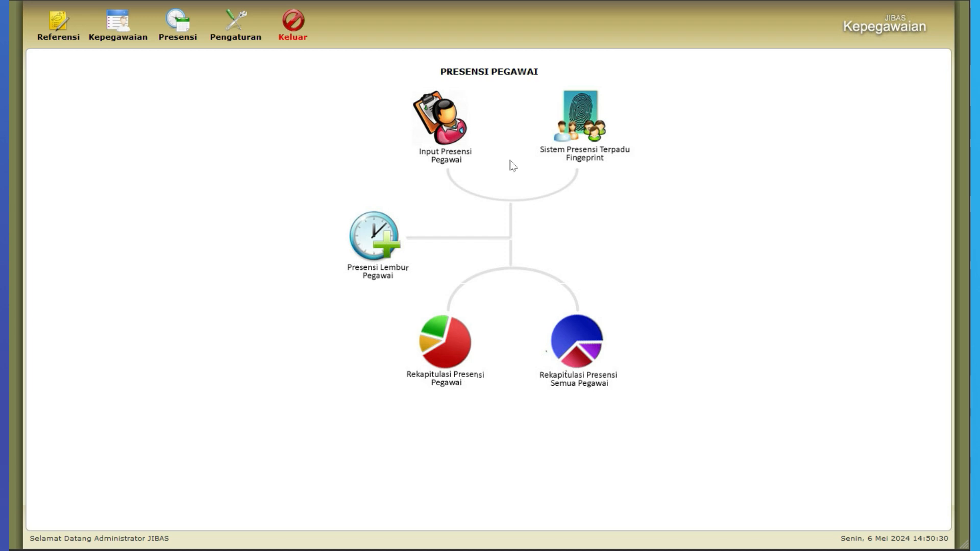
# Open the employee attendance input (Input Presensi Pegawai) and display the entry table for 4 Mei 2024
pyautogui.click(465, 137)
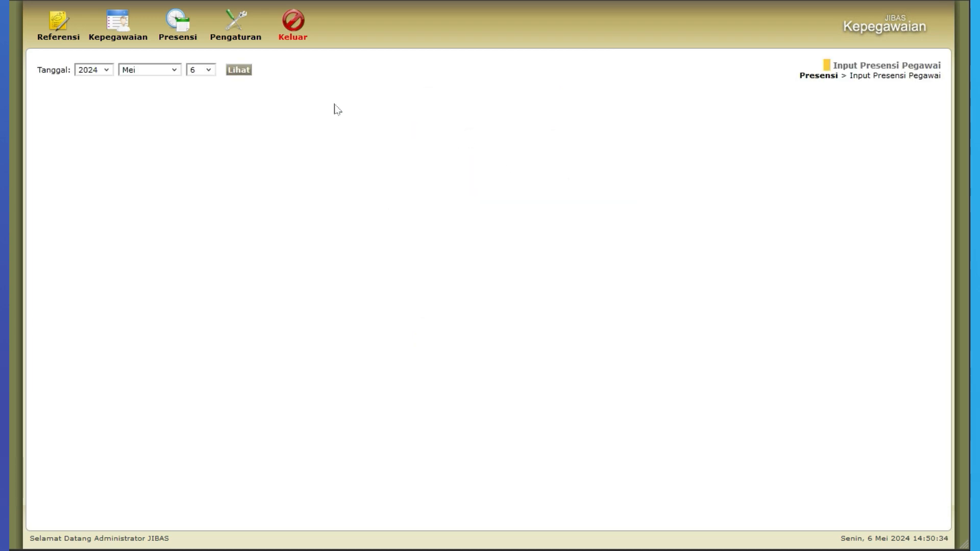
pyautogui.click(207, 71)
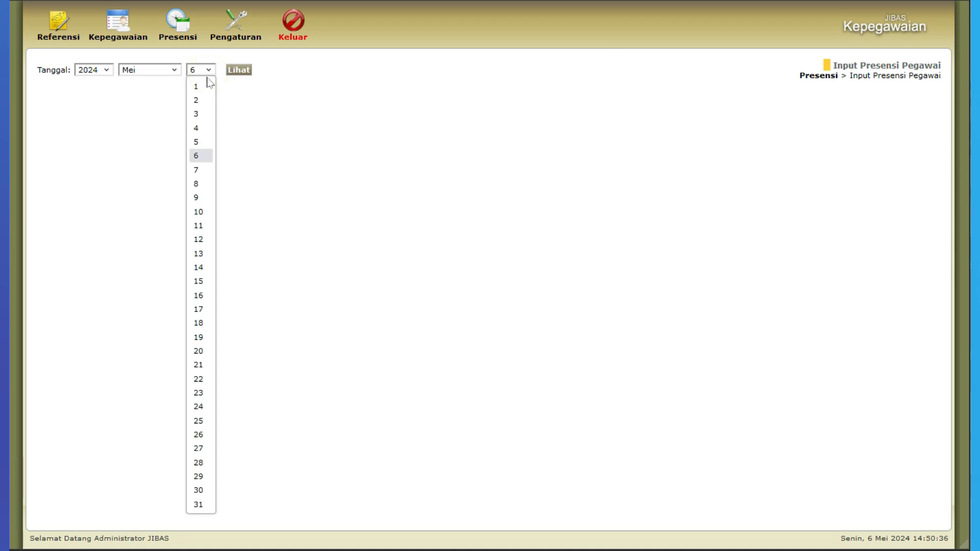
pyautogui.click(201, 128)
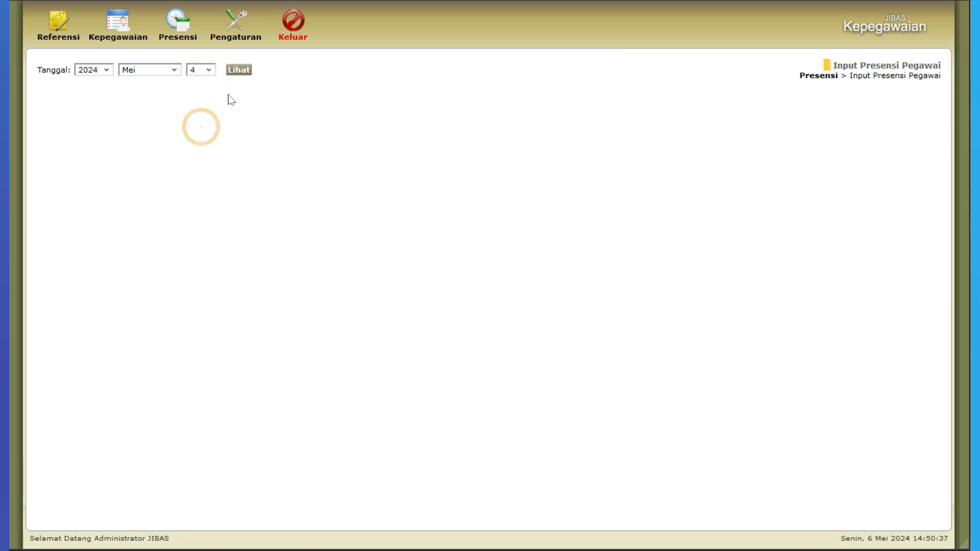
pyautogui.click(239, 71)
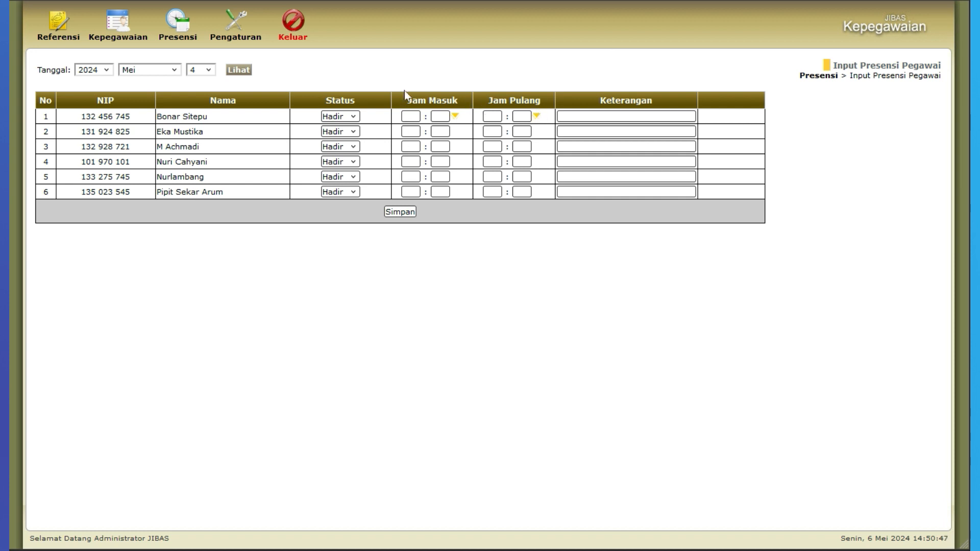
# Enter Jam Masuk 08:00 and Jam Pulang 16:00 for the first employee and copy both times to all rows
pyautogui.click(411, 116)
pyautogui.click(440, 116)
pyautogui.write('00')
pyautogui.click(492, 117)
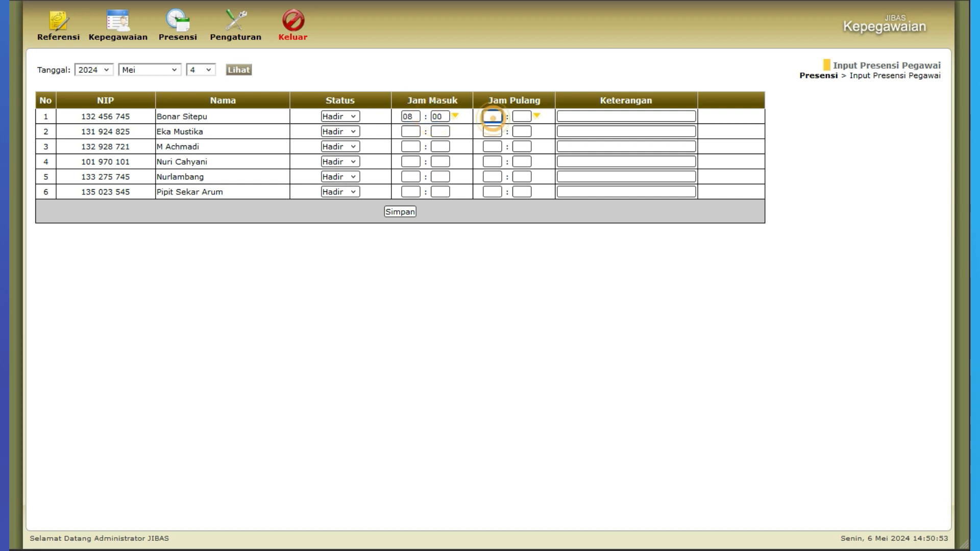
pyautogui.write('16')
pyautogui.click(522, 116)
pyautogui.write('00')
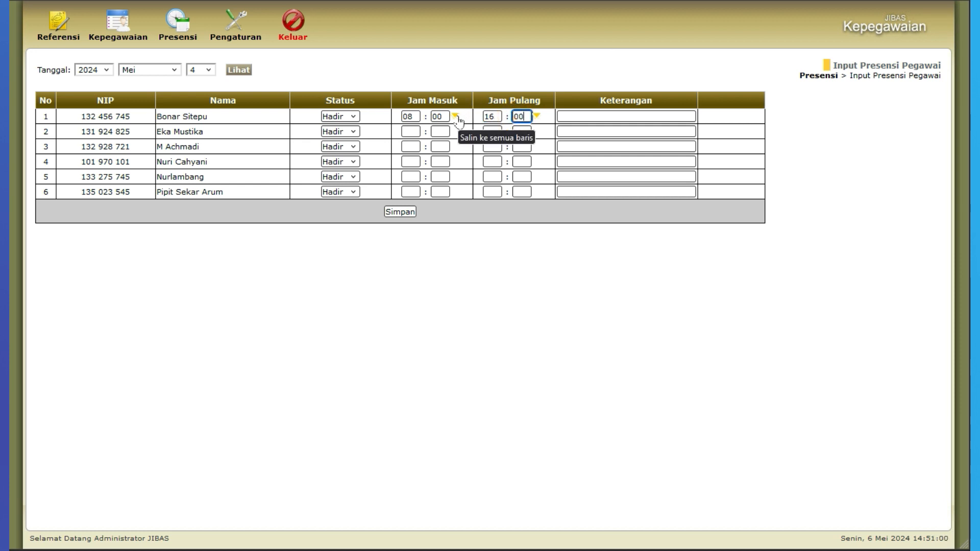
pyautogui.click(455, 117)
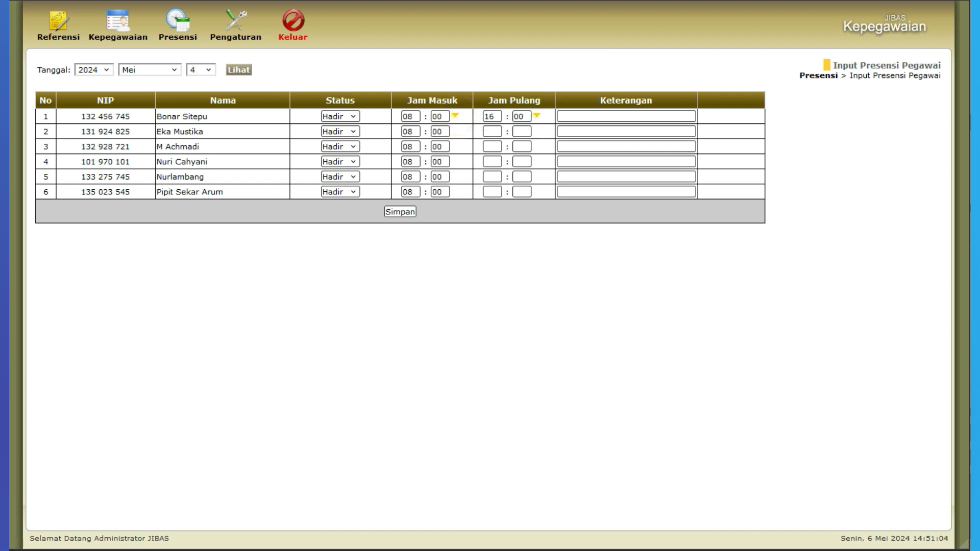
pyautogui.click(536, 117)
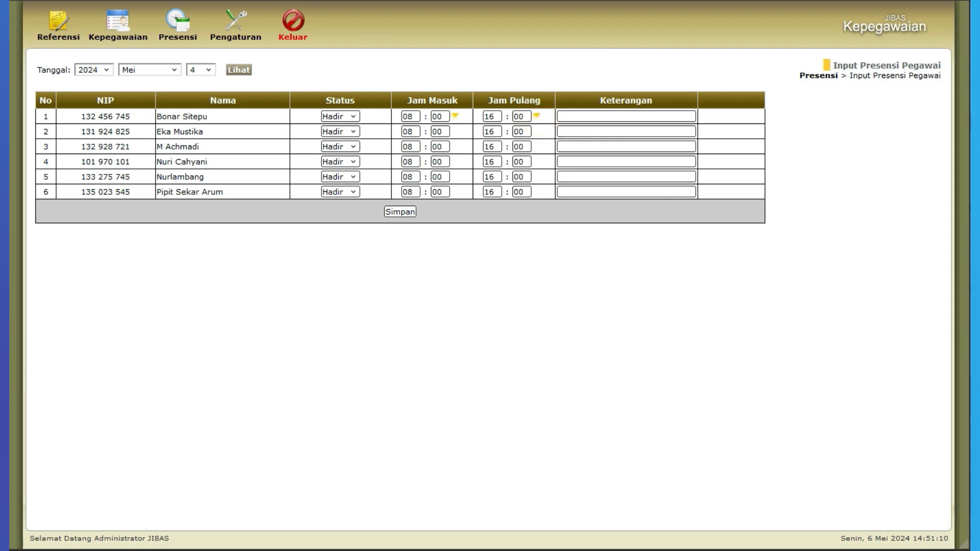
# For the employee in row 6, set the status to Izin, Jam Pulang to 12:00 and Keterangan to "Urusan Keluarga"
pyautogui.click(352, 193)
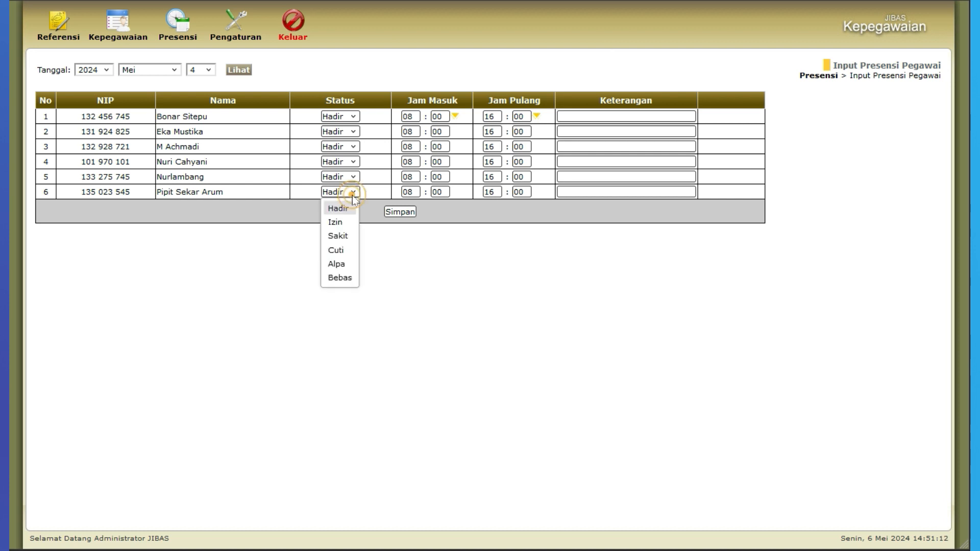
pyautogui.click(341, 222)
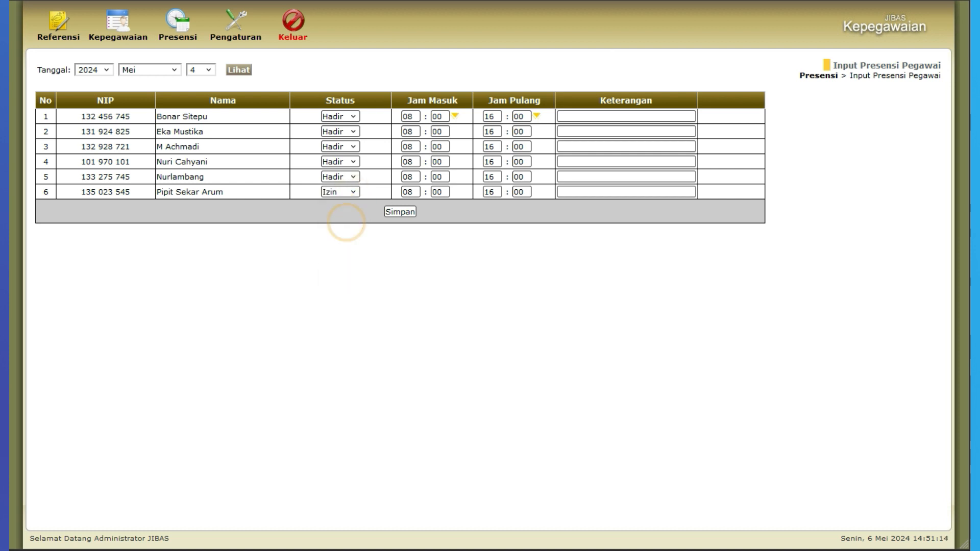
pyautogui.click(410, 191)
pyautogui.moveTo(488, 192); pyautogui.dragTo(494, 192)
pyautogui.click(601, 191)
pyautogui.write('Urusan Keluarga')
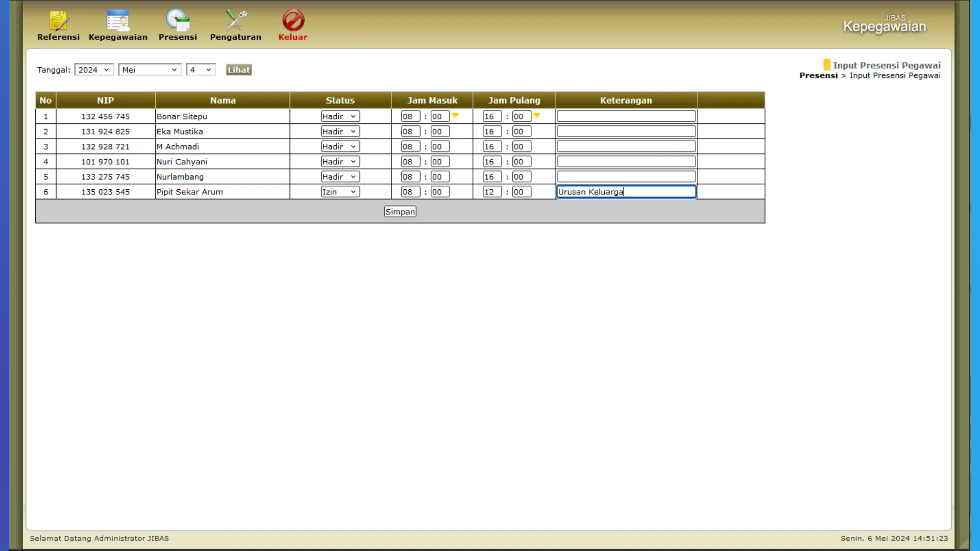
# Set the status of the employee in row 4 to Sakit and clear that row's Jam Masuk and Jam Pulang
pyautogui.click(351, 162)
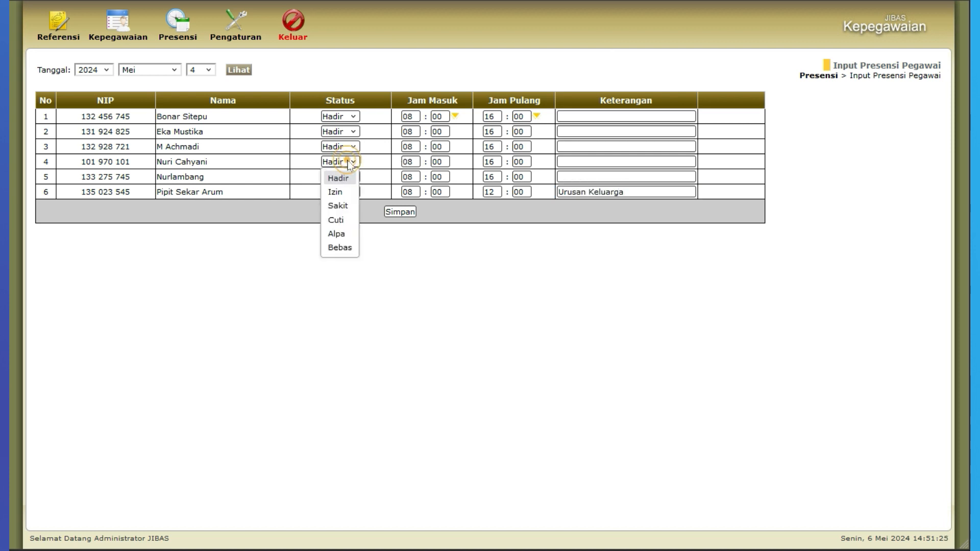
pyautogui.click(345, 206)
pyautogui.click(410, 161)
pyautogui.doubleClick(410, 161)
pyautogui.press('BackSpace')
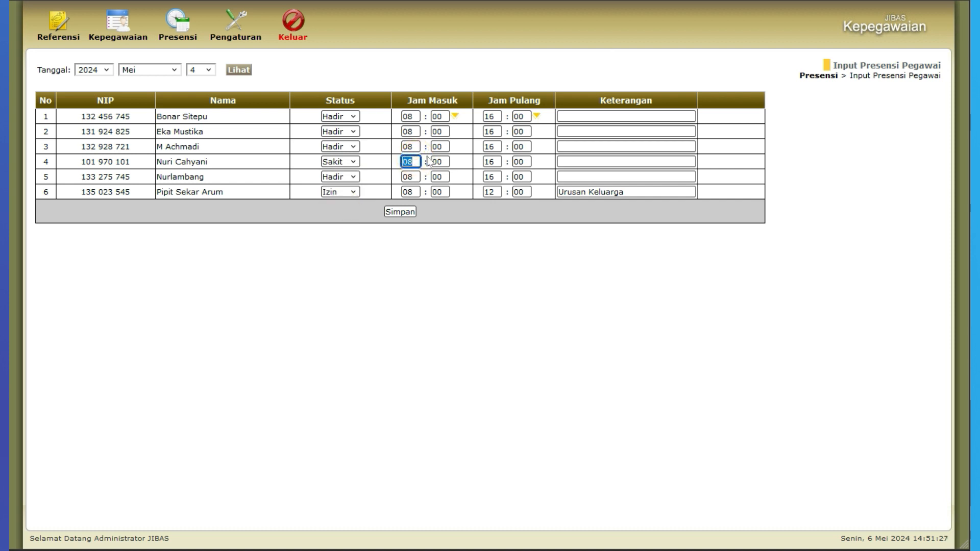
pyautogui.press('Tab')
pyautogui.press('BackSpace')
pyautogui.press('Tab')
pyautogui.press('BackSpace')
pyautogui.press('Tab')
pyautogui.doubleClick(521, 161)
pyautogui.press('BackSpace')
pyautogui.click(466, 211)
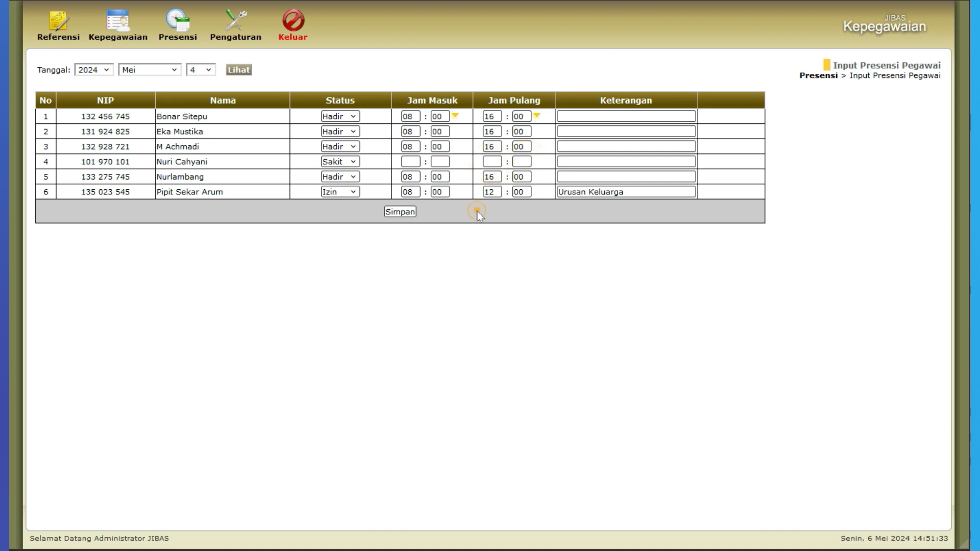
# Save the attendance data for 4 Mei 2024
pyautogui.click(404, 213)
pyautogui.click(552, 304)
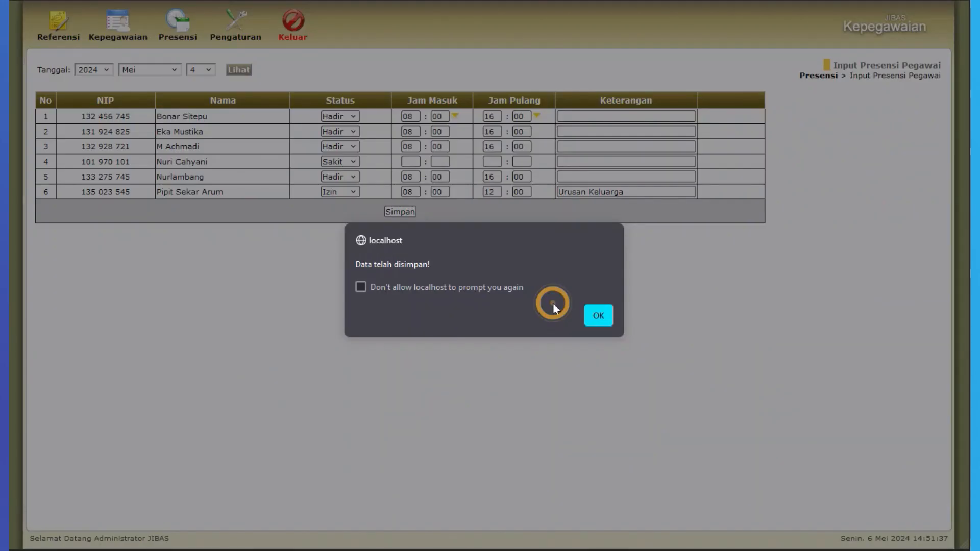
pyautogui.click(587, 317)
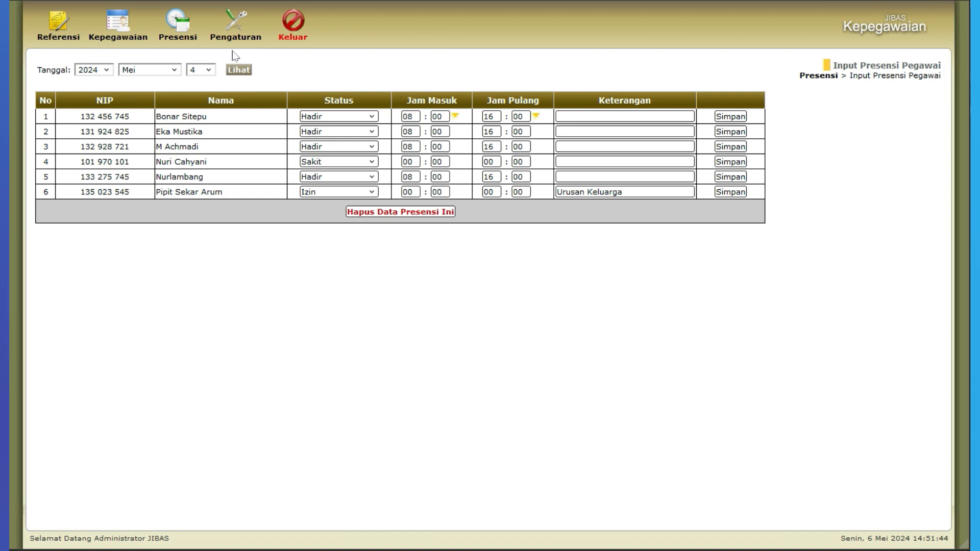
# Display the employee overtime attendance (Presensi Lembur Pegawai) for 6 April to 6 Mei 2024 and open its overtime entry form
pyautogui.click(183, 28)
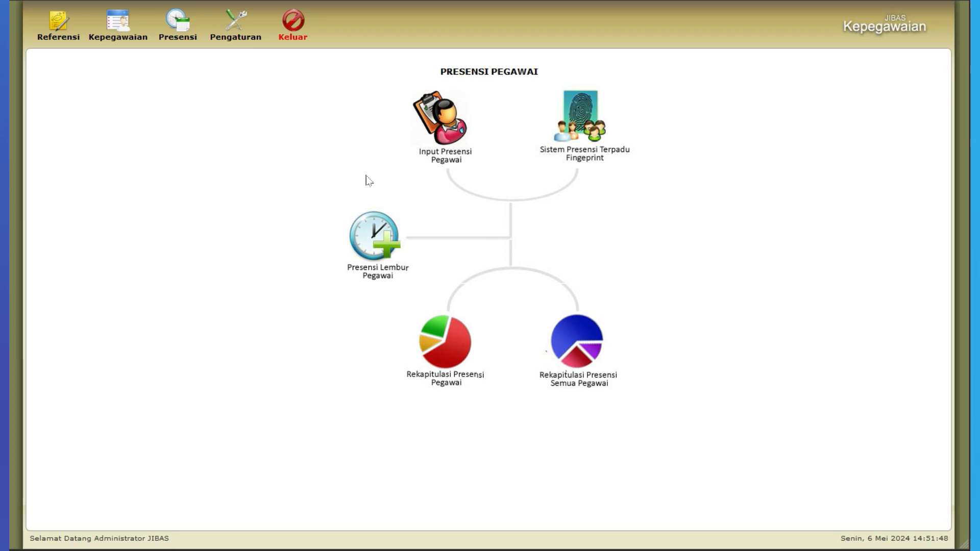
pyautogui.click(380, 234)
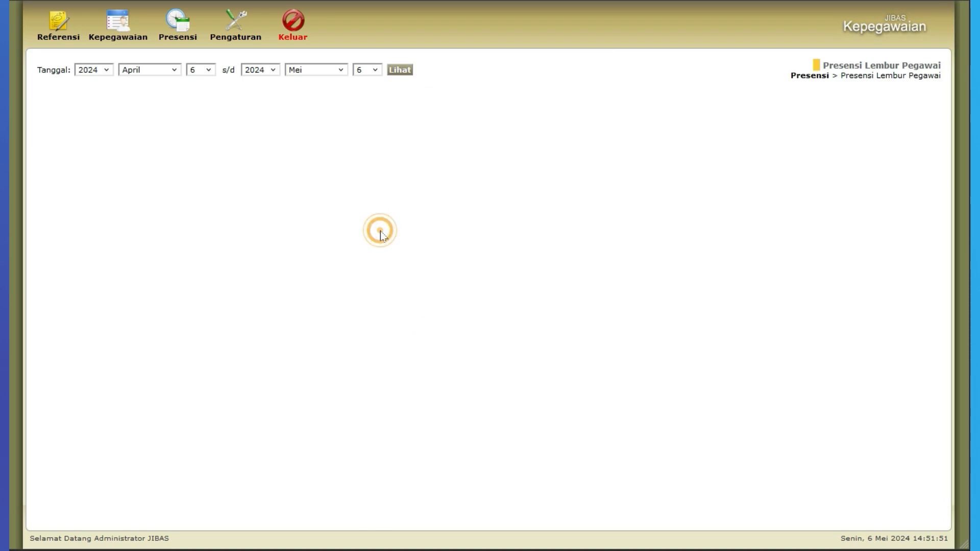
pyautogui.click(396, 71)
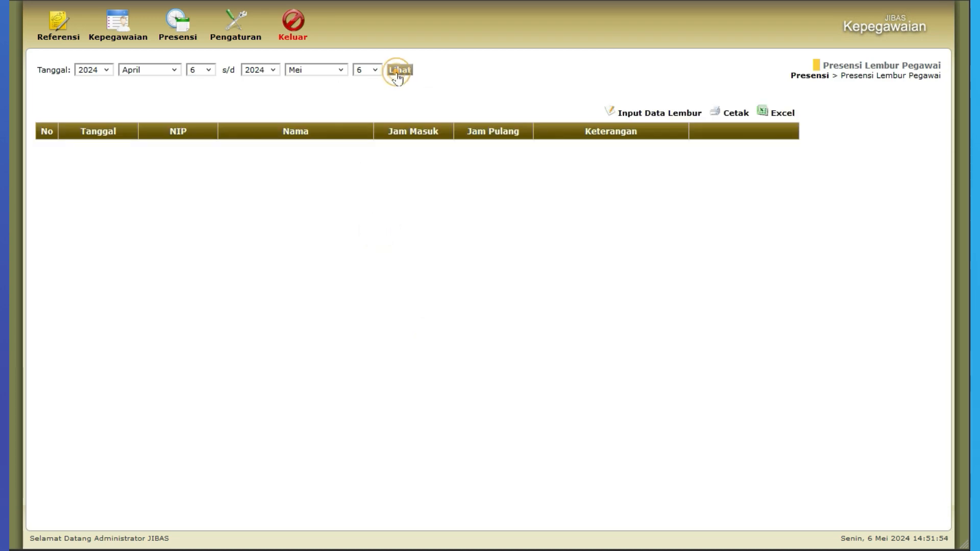
pyautogui.click(657, 116)
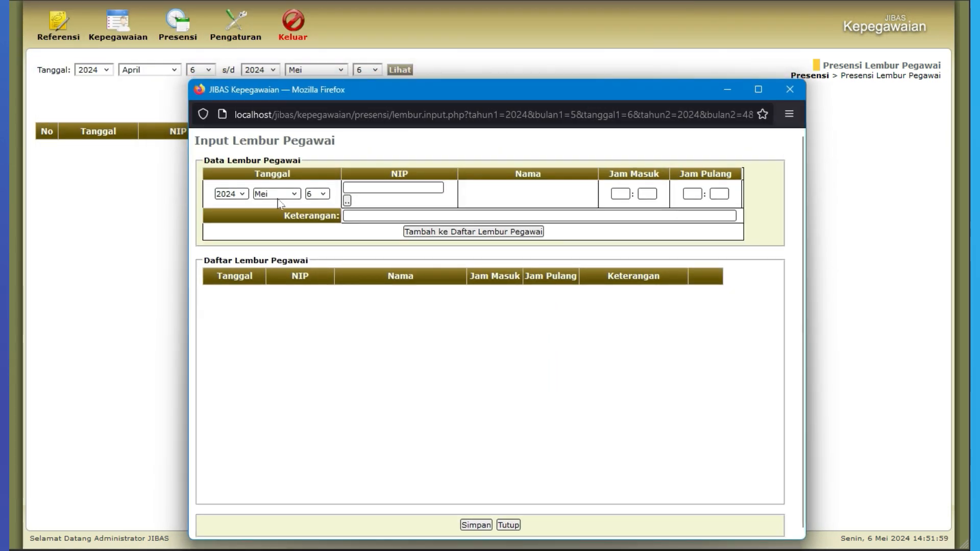
# Choose the fourth employee from the full employee list for the overtime entry dated 6 Mei 2024
pyautogui.click(347, 201)
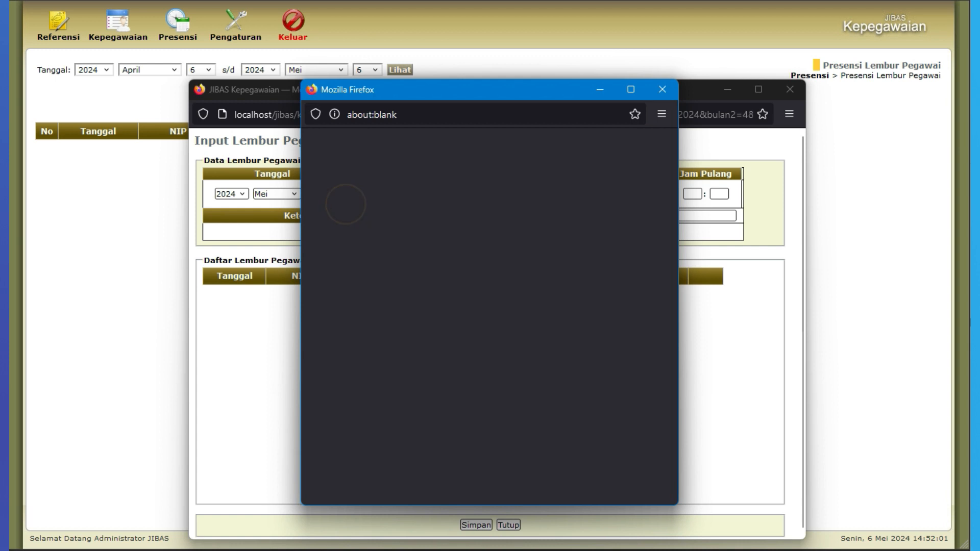
pyautogui.click(602, 153)
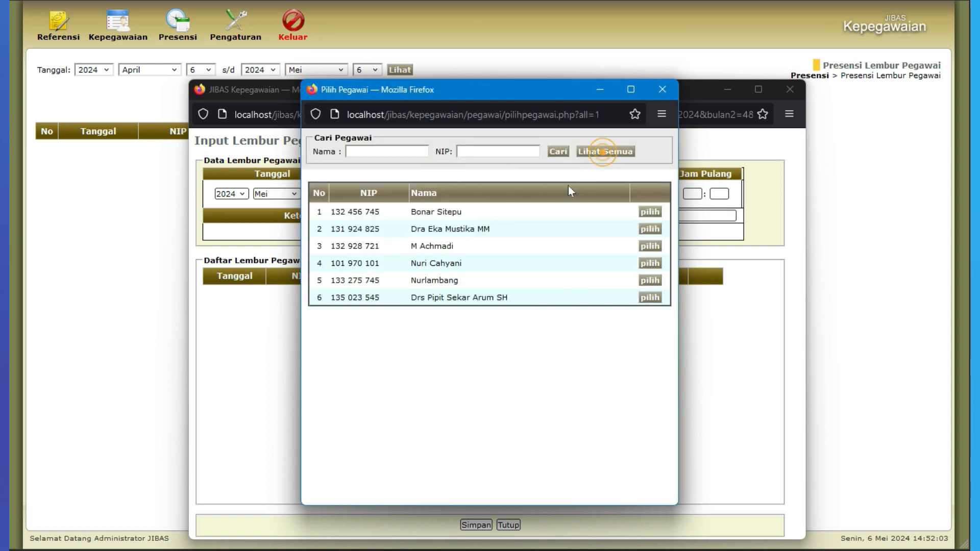
pyautogui.click(649, 263)
# Set the overtime entry's Jam Masuk to 08:00 and Jam Pulang to 21:00
pyautogui.click(620, 194)
pyautogui.write('08')
pyautogui.click(641, 194)
pyautogui.write('00')
pyautogui.click(693, 194)
pyautogui.write('21')
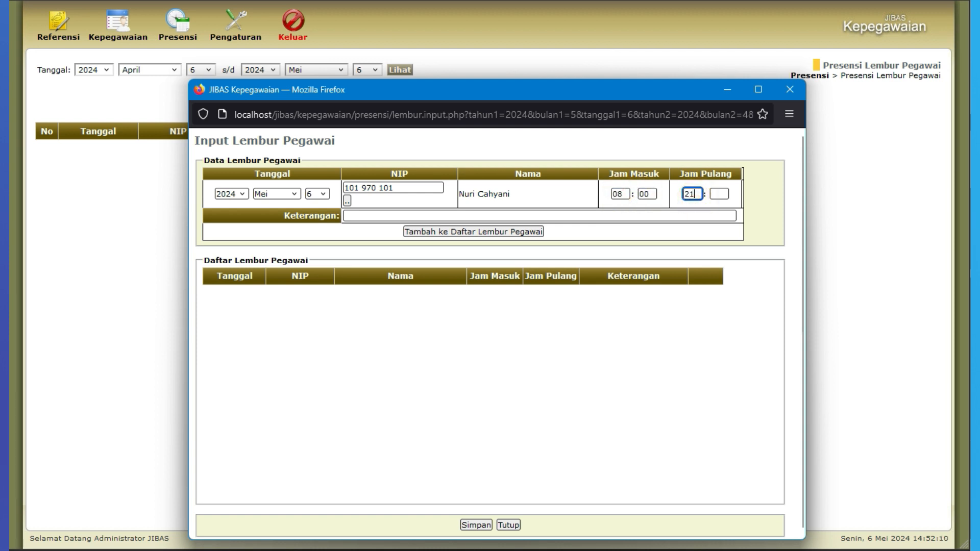
pyautogui.click(716, 197)
pyautogui.write('00')
# Enter "Rapat Guru" as the overtime description and add the entry to the employee overtime list
pyautogui.click(598, 215)
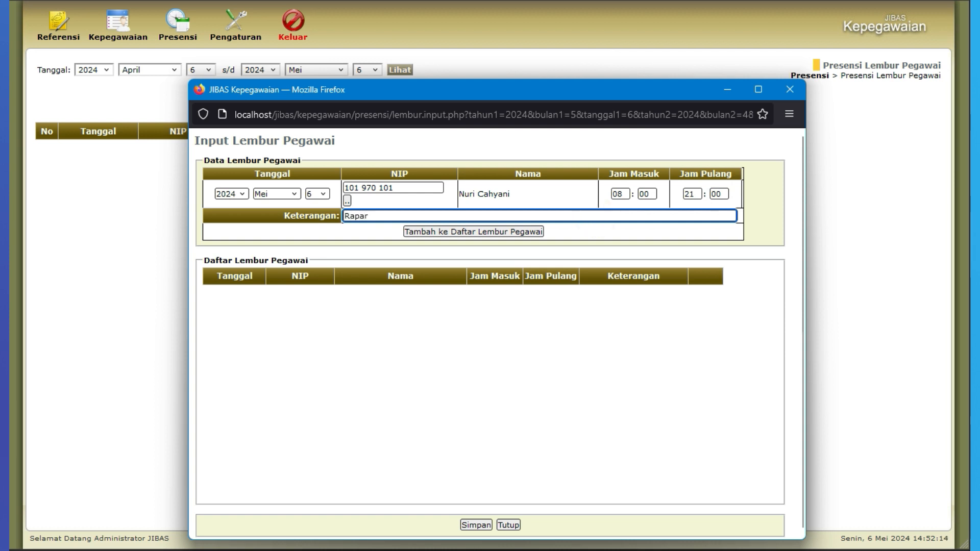
pyautogui.write('Rapat Guru')
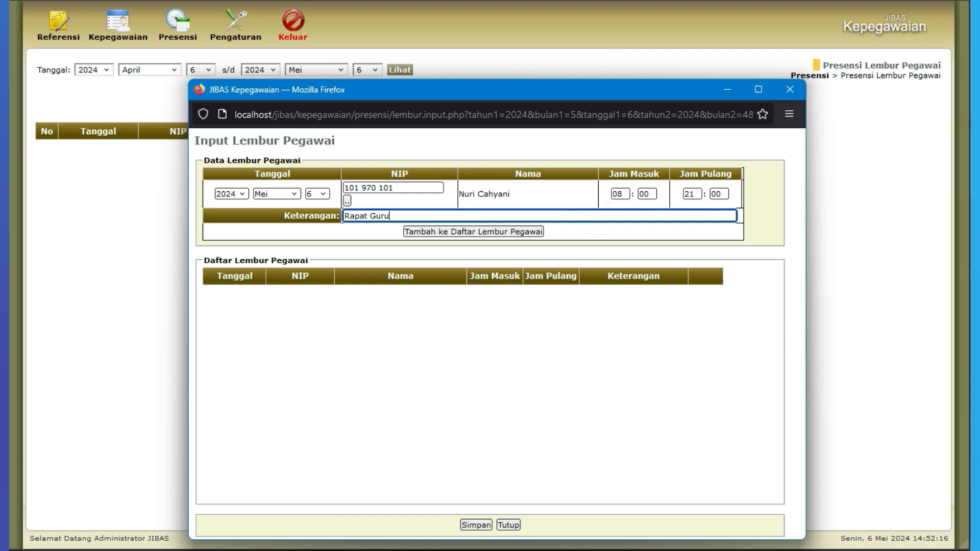
pyautogui.click(515, 233)
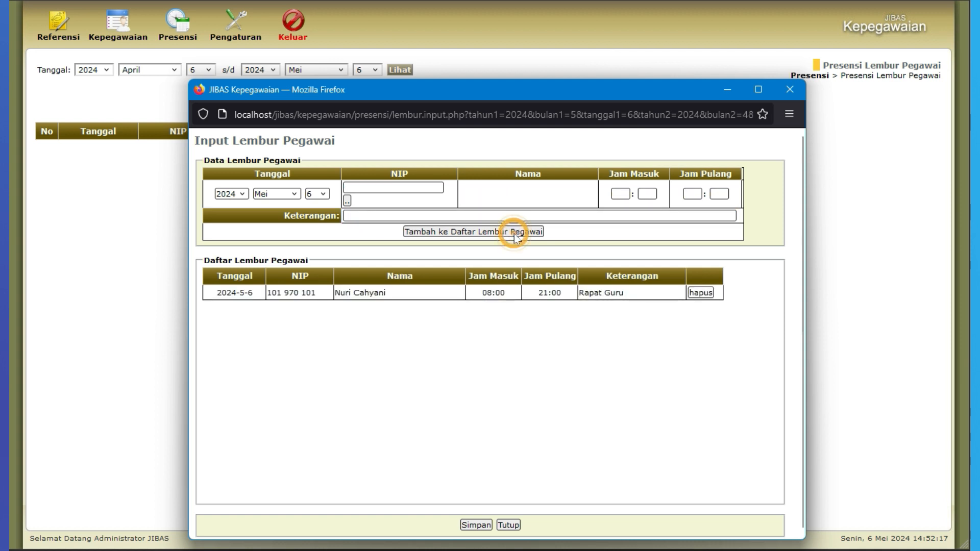
# Set the next overtime entry's date to 3 Mei 2024 and choose the third employee from the full employee list
pyautogui.click(324, 195)
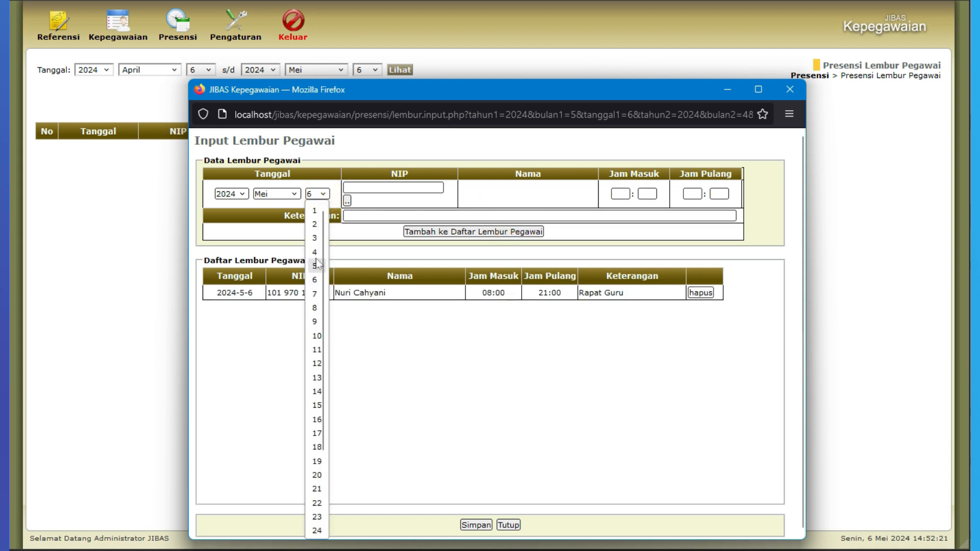
pyautogui.click(316, 240)
pyautogui.click(347, 201)
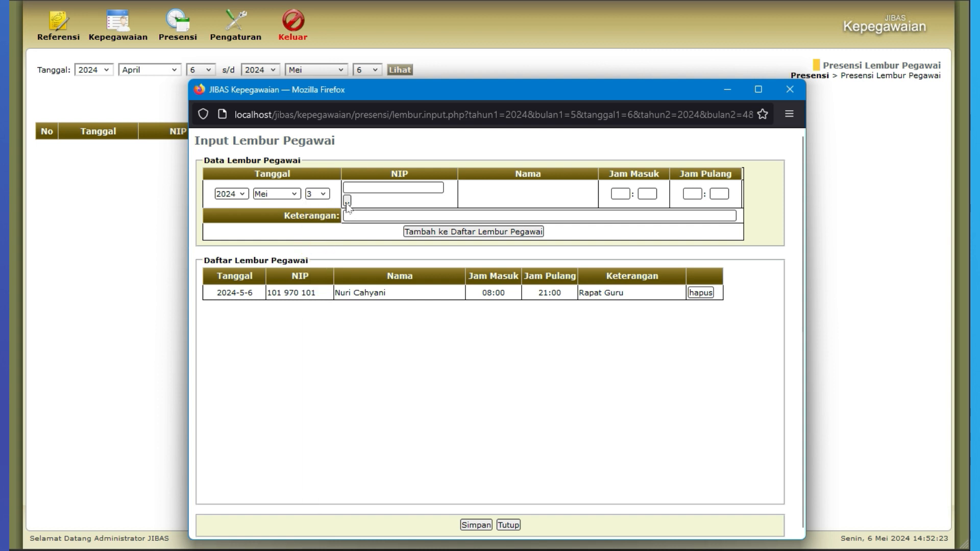
pyautogui.click(616, 151)
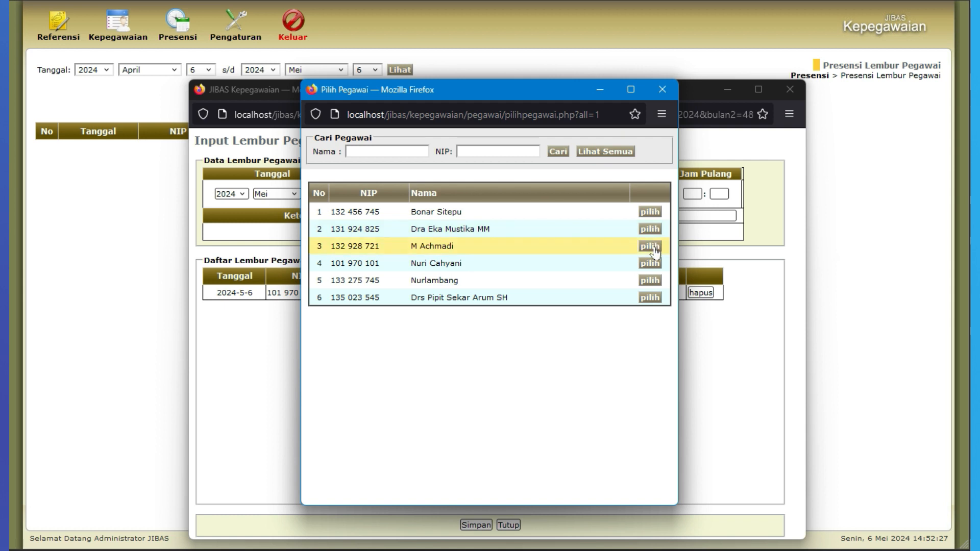
pyautogui.click(650, 246)
# Set the second overtime entry's Jam Masuk to 08:00 and Jam Pulang to 19:00
pyautogui.click(622, 194)
pyautogui.write('08')
pyautogui.press('Tab')
pyautogui.write('00')
pyautogui.press('Tab')
pyautogui.write('19')
pyautogui.press('Tab')
pyautogui.write('00')
# Enter "Ekstrakulikuer" as the second entry's description and add it to the employee overtime list
pyautogui.click(588, 216)
pyautogui.write('Eks')
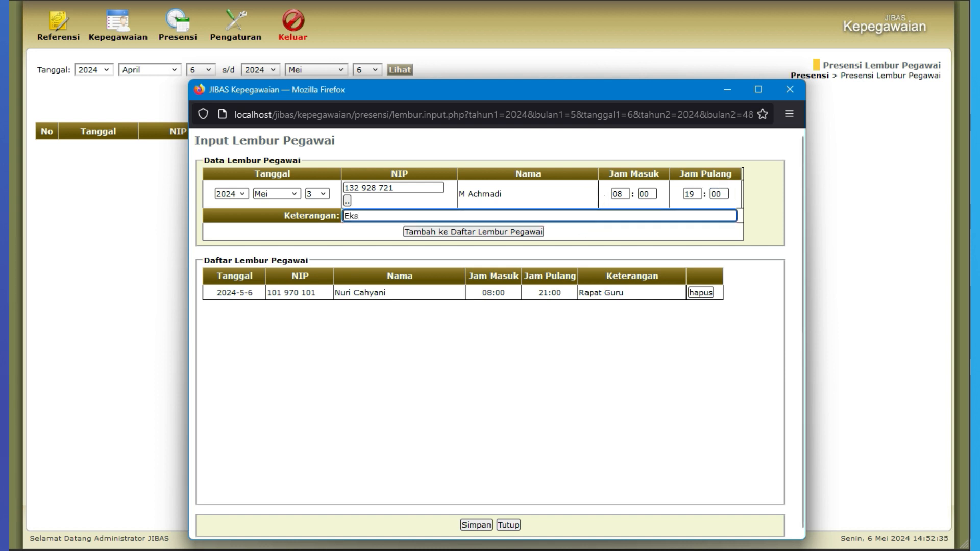
pyautogui.write('trakulikuer')
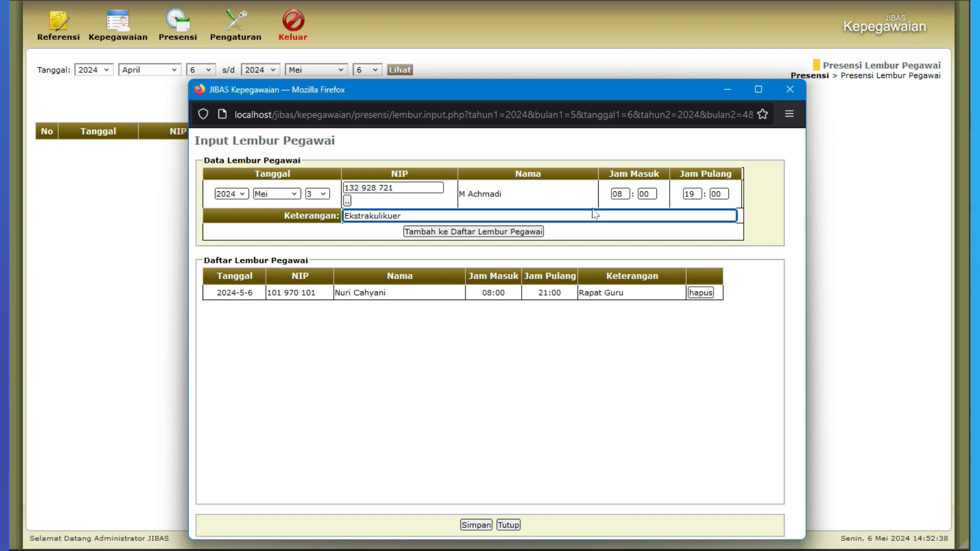
pyautogui.click(526, 231)
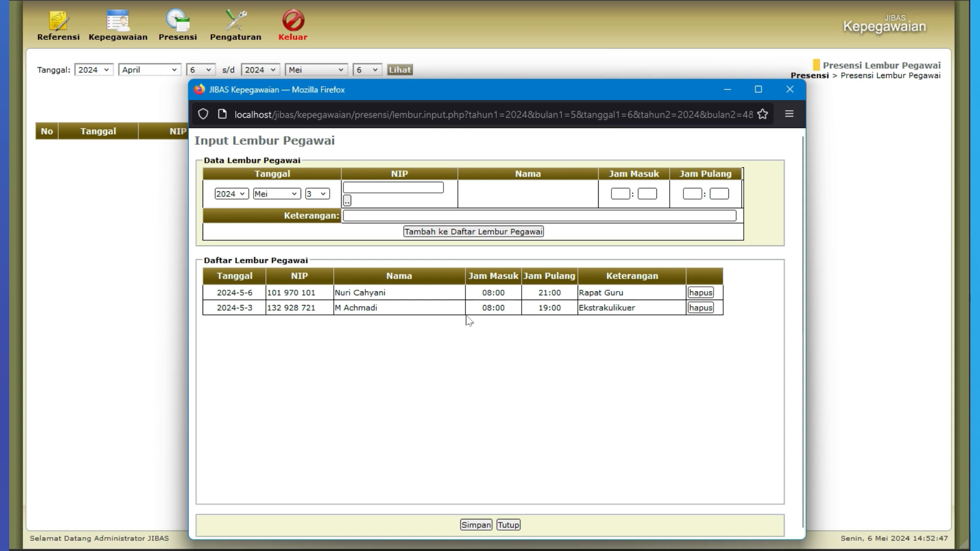
# Save the employee overtime list containing both entries and confirm the save
pyautogui.click(476, 525)
pyautogui.click(562, 356)
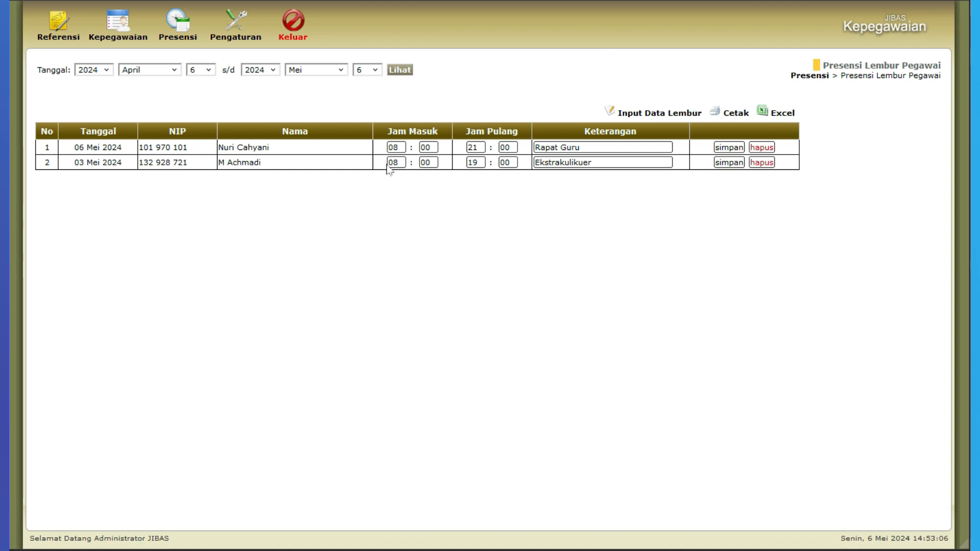
# Display the employee attendance table for 6 Mei 2024 to check how the saved overtime entry is recorded
pyautogui.click(187, 31)
pyautogui.click(439, 131)
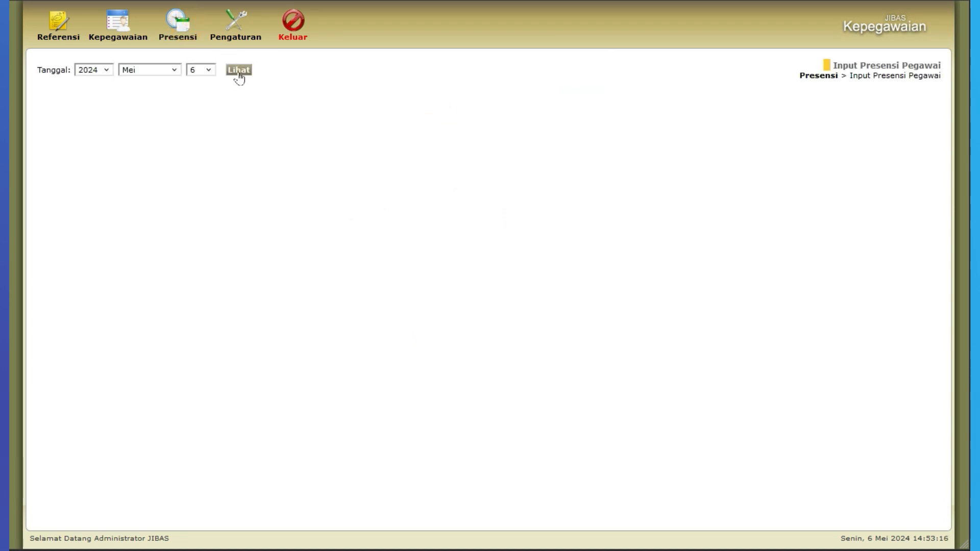
pyautogui.click(238, 71)
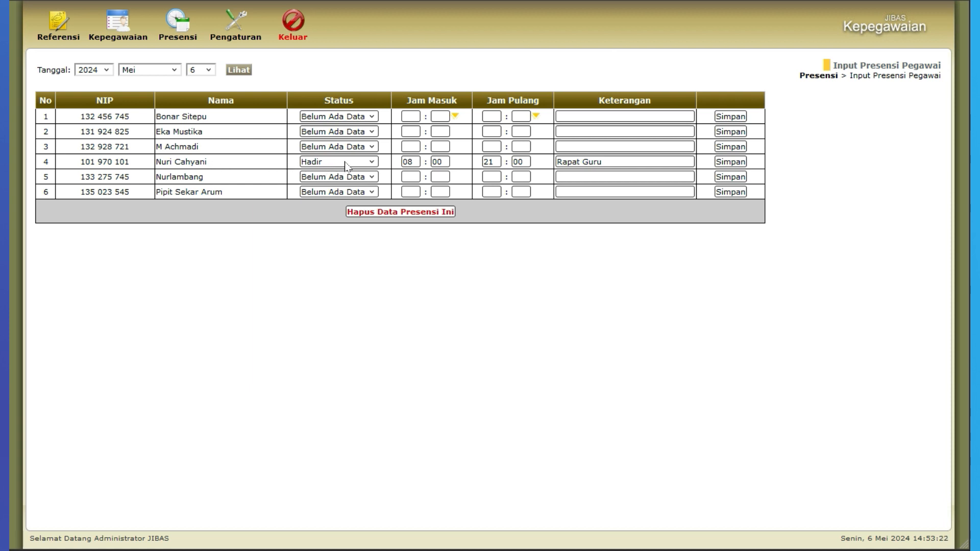
# Check the Jam Masuk and Jam Pulang values in the fourth employee's attendance row for 6 Mei 2024
pyautogui.click(410, 162)
pyautogui.click(491, 162)
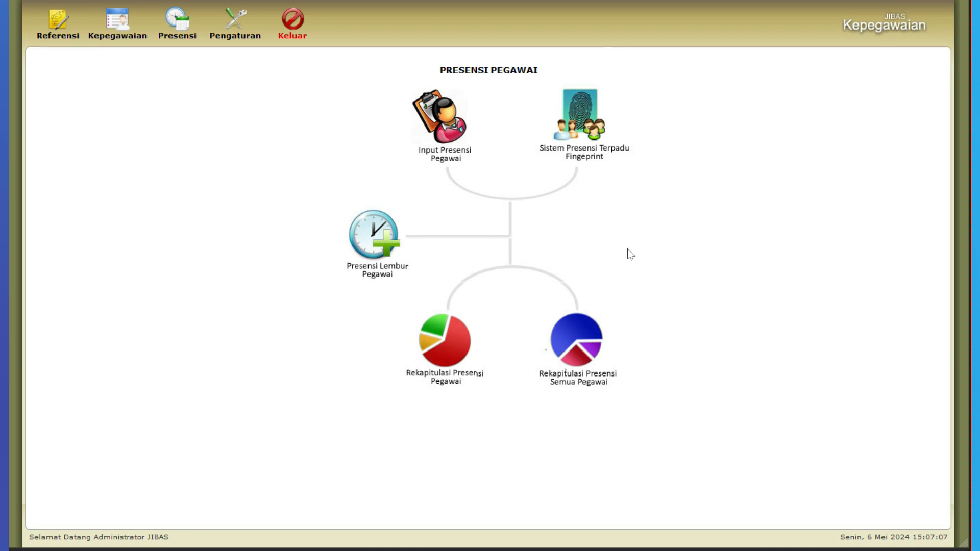
# Display the individual attendance recap of the third employee for 6 April to 6 Mei 2024 and examine its overtime row
pyautogui.click(467, 349)
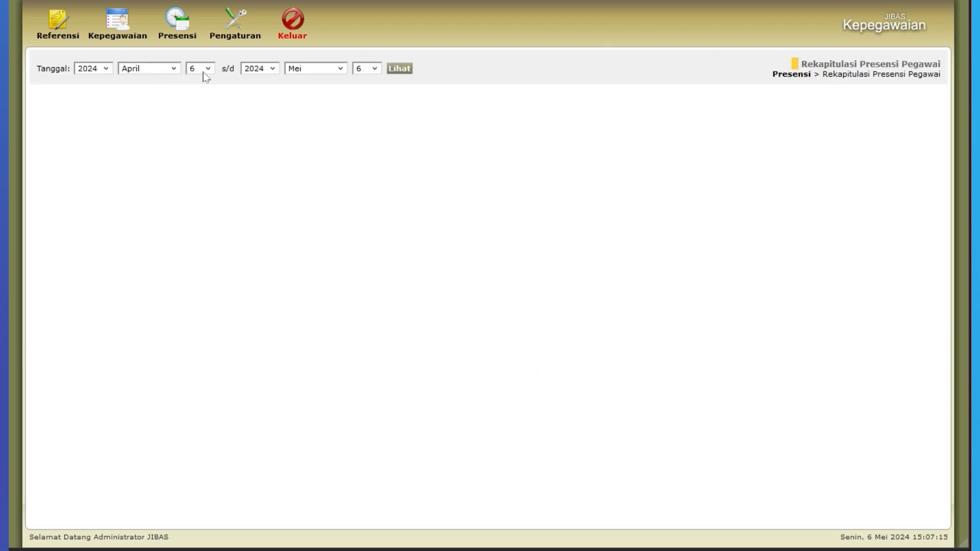
pyautogui.click(399, 69)
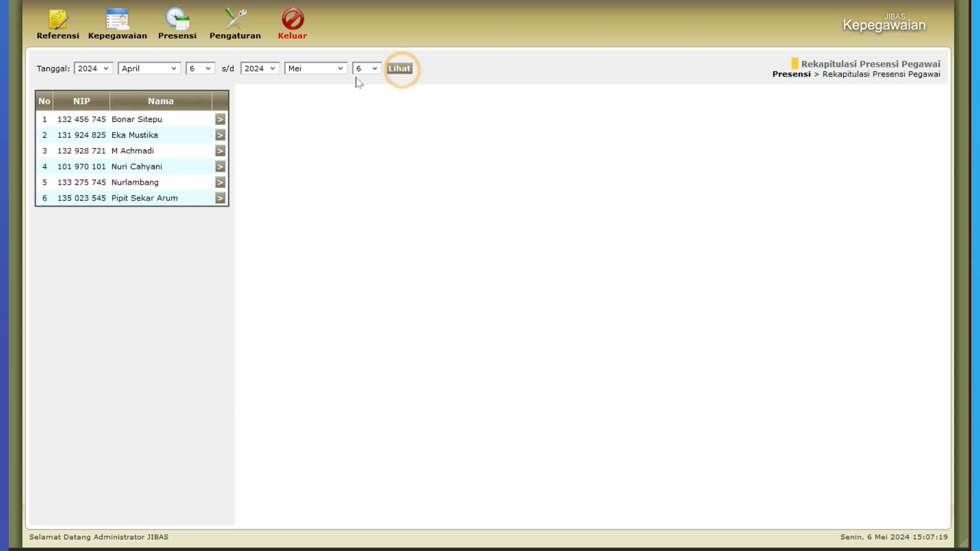
pyautogui.click(220, 151)
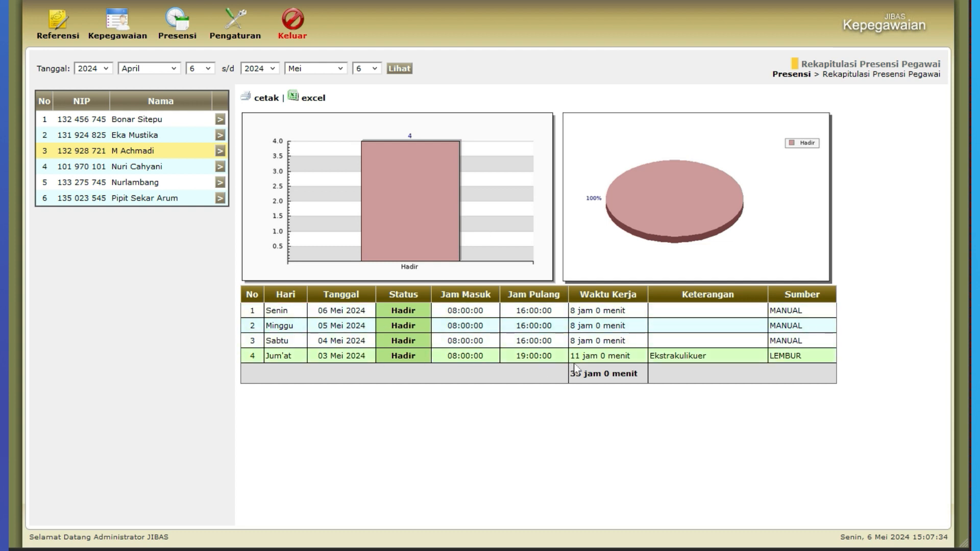
pyautogui.doubleClick(799, 355)
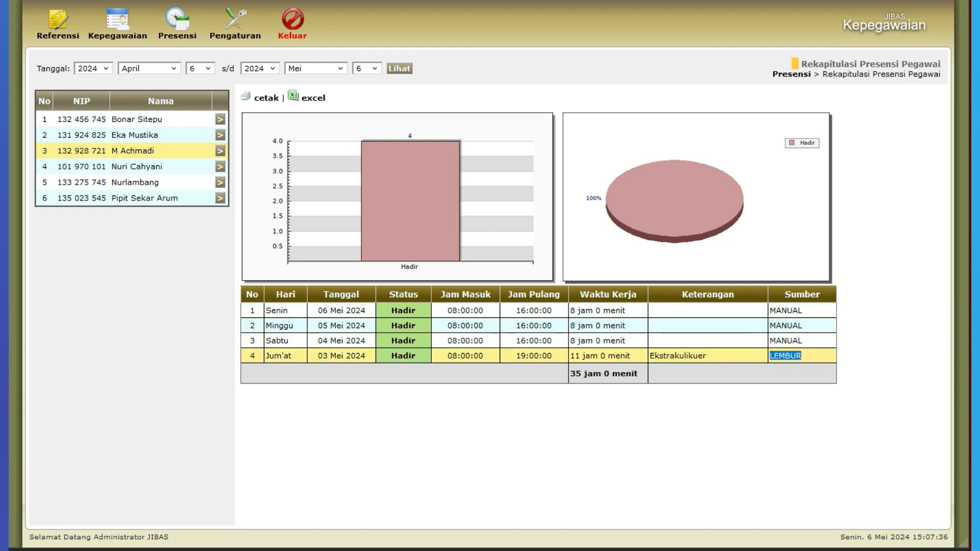
pyautogui.click(687, 355)
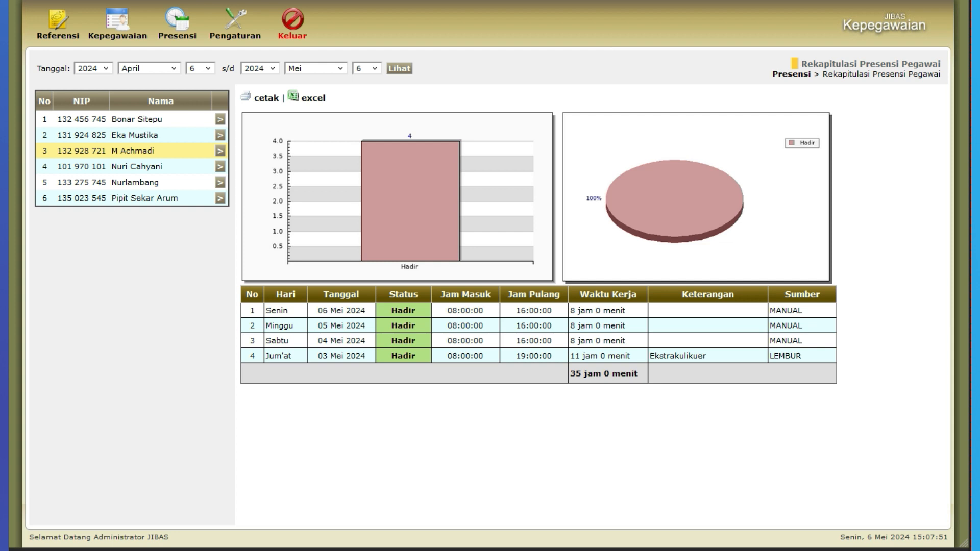
# Display the fourth employee's attendance recap for the same period and examine the daily rows, including the overtime entry
pyautogui.click(221, 168)
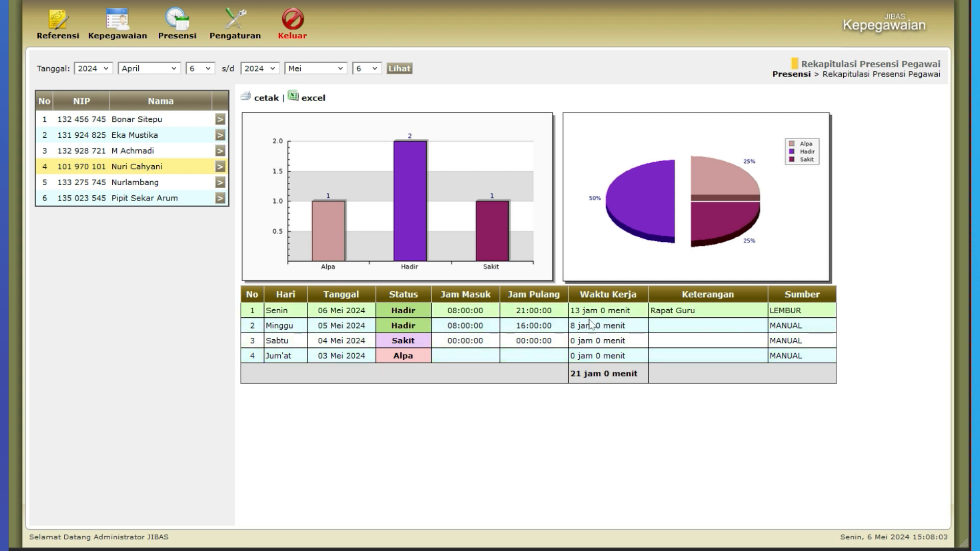
pyautogui.click(709, 317)
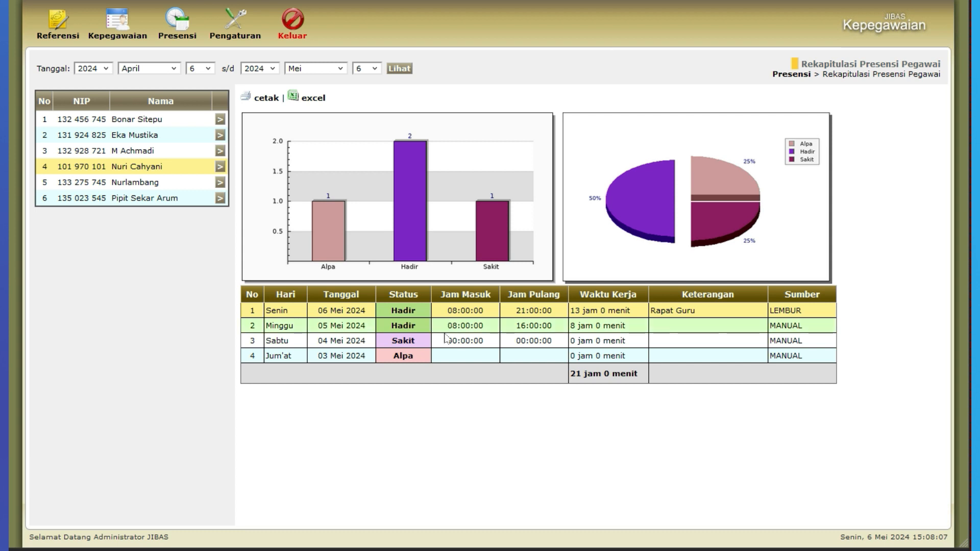
pyautogui.click(456, 356)
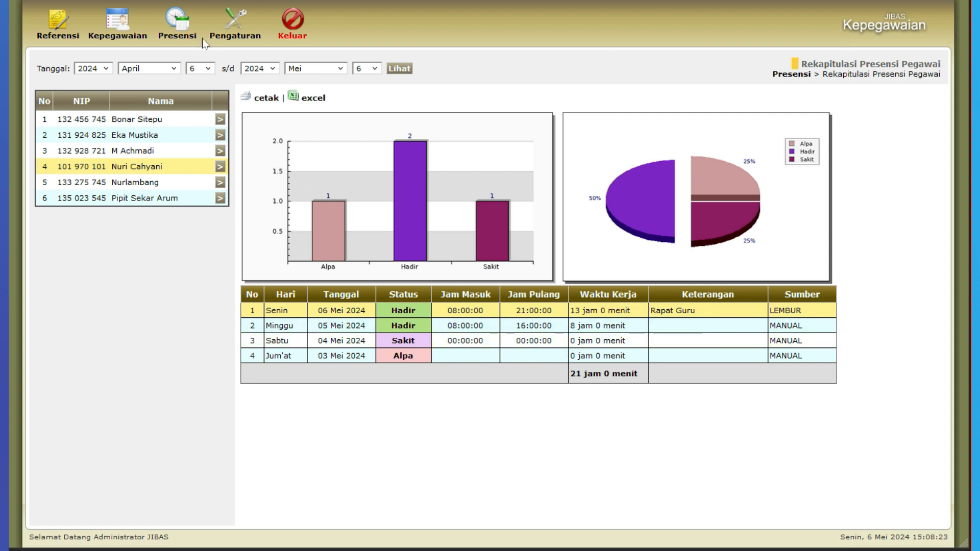
# Display the attendance recap of all employees for 6 April to 6 Mei 2024 and review the Hadir list
pyautogui.click(178, 22)
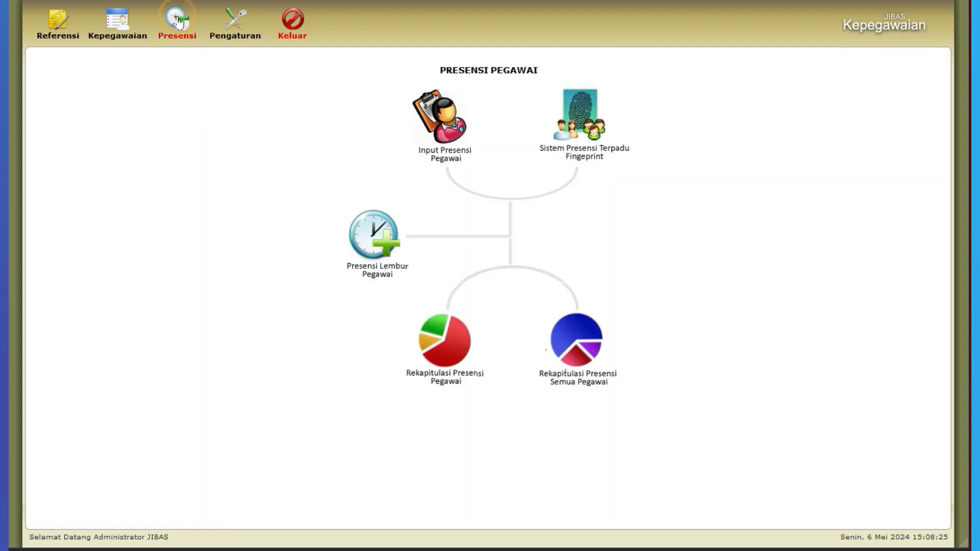
pyautogui.click(598, 342)
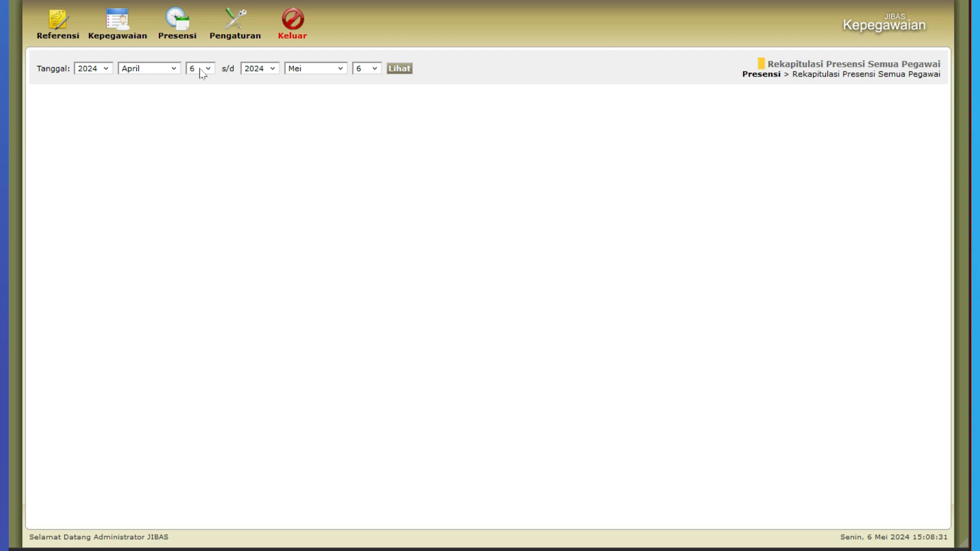
pyautogui.click(400, 70)
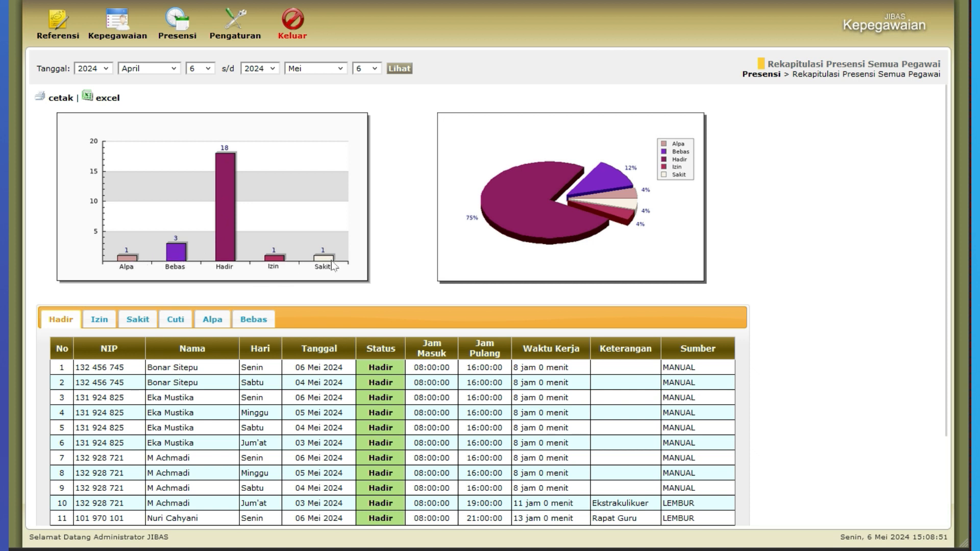
pyautogui.scroll(-2, 317, 300)
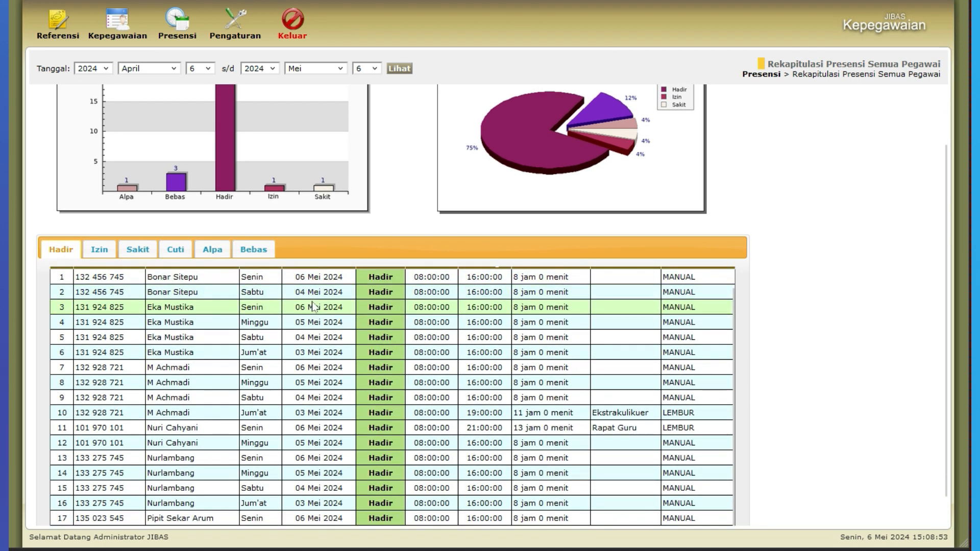
pyautogui.scroll(1, 314, 306)
pyautogui.scroll(-1, 315, 306)
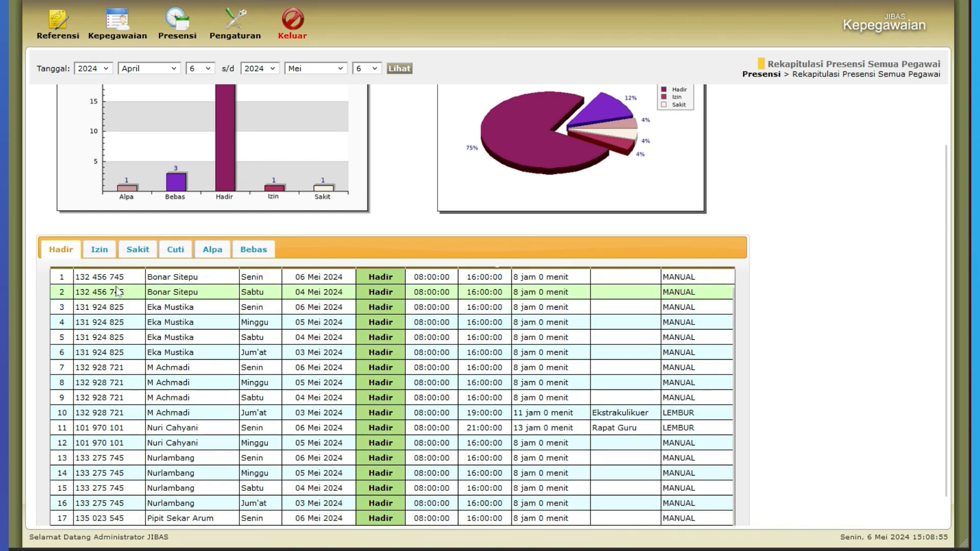
# Review the Izin, Sakit, Cuti, Alpa and Bebas lists in the all-employee recap
pyautogui.click(102, 256)
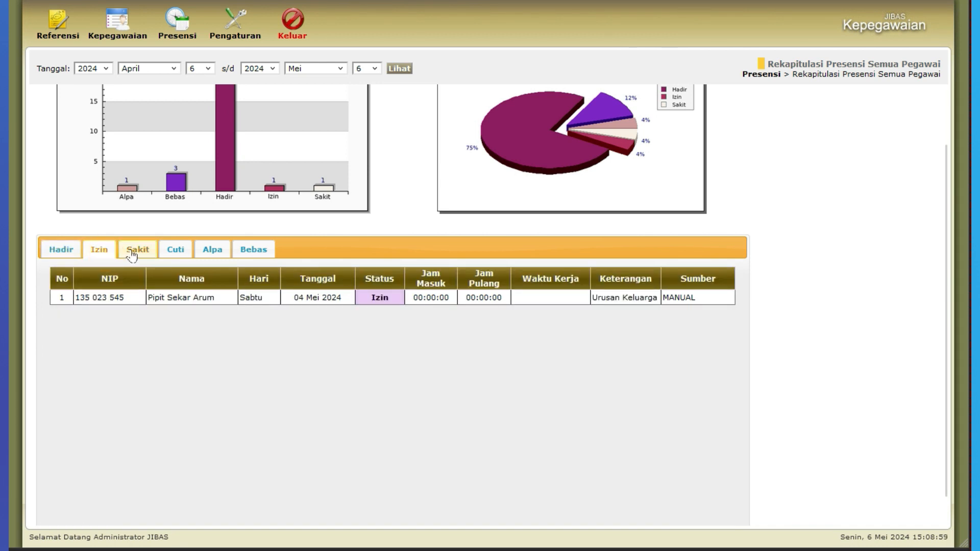
pyautogui.click(131, 253)
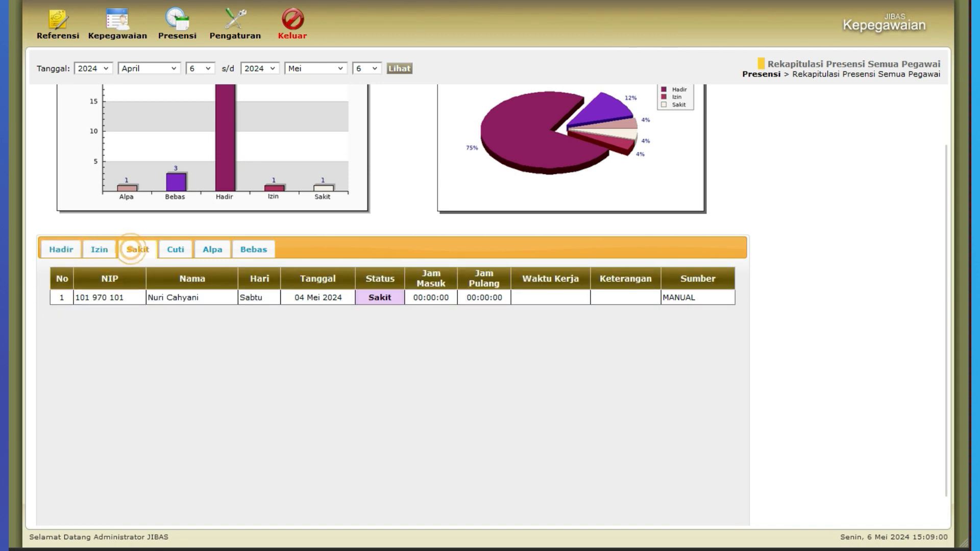
pyautogui.click(172, 252)
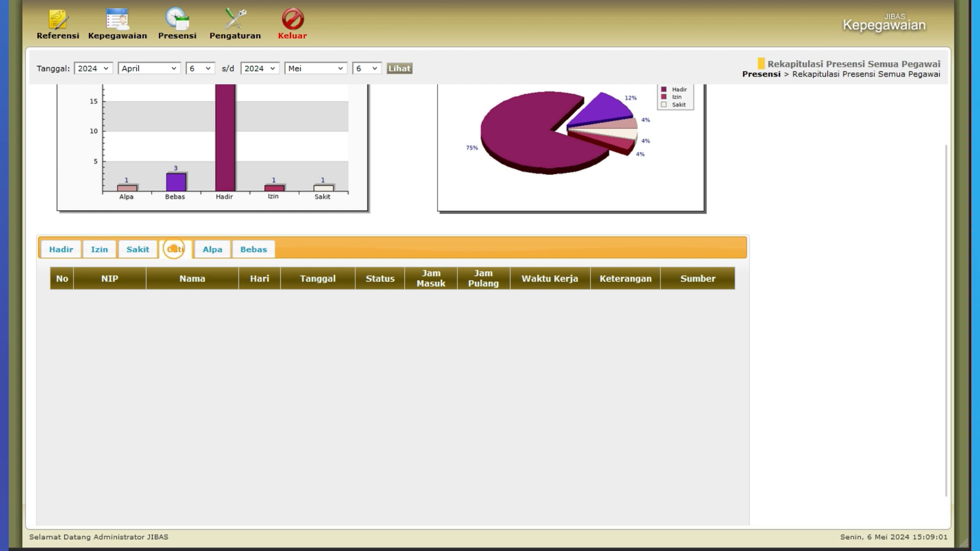
pyautogui.click(211, 255)
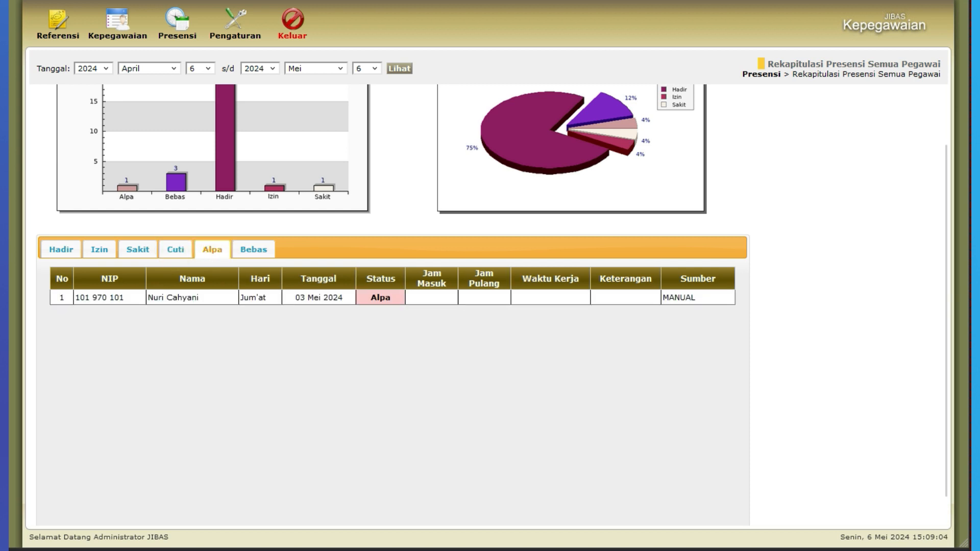
pyautogui.click(255, 250)
pyautogui.scroll(2, 383, 292)
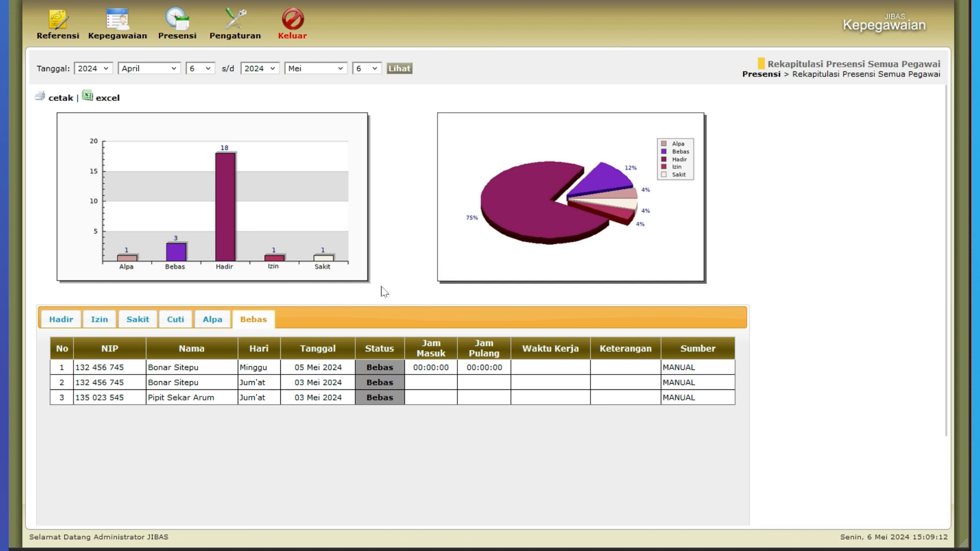